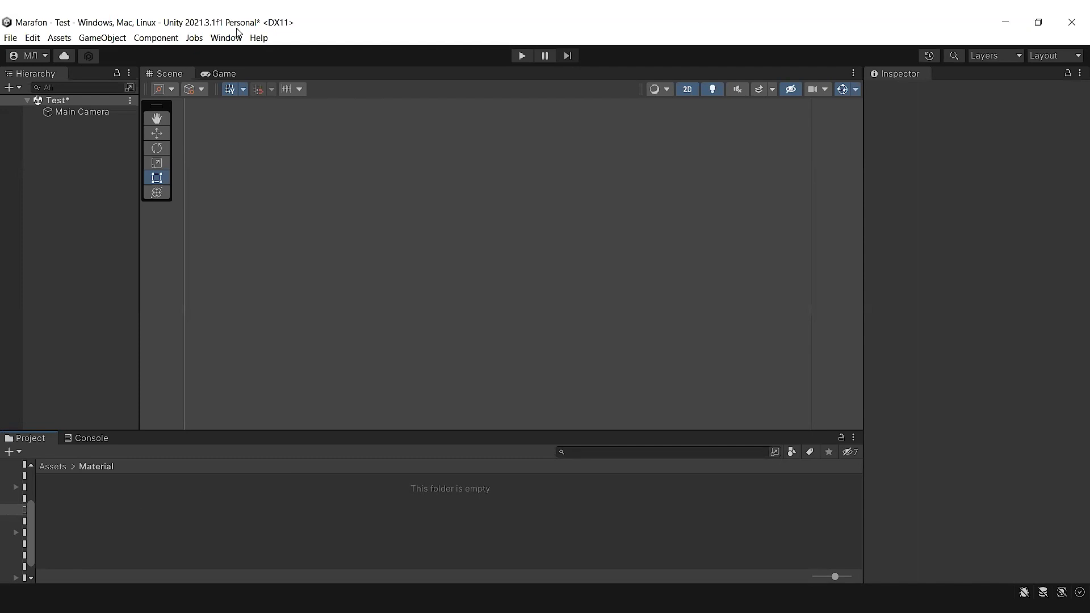
# Create a 2D Capsule sprite asset in the Material folder from Assets > Create > 2D > Sprites
pyautogui.click(64, 42)
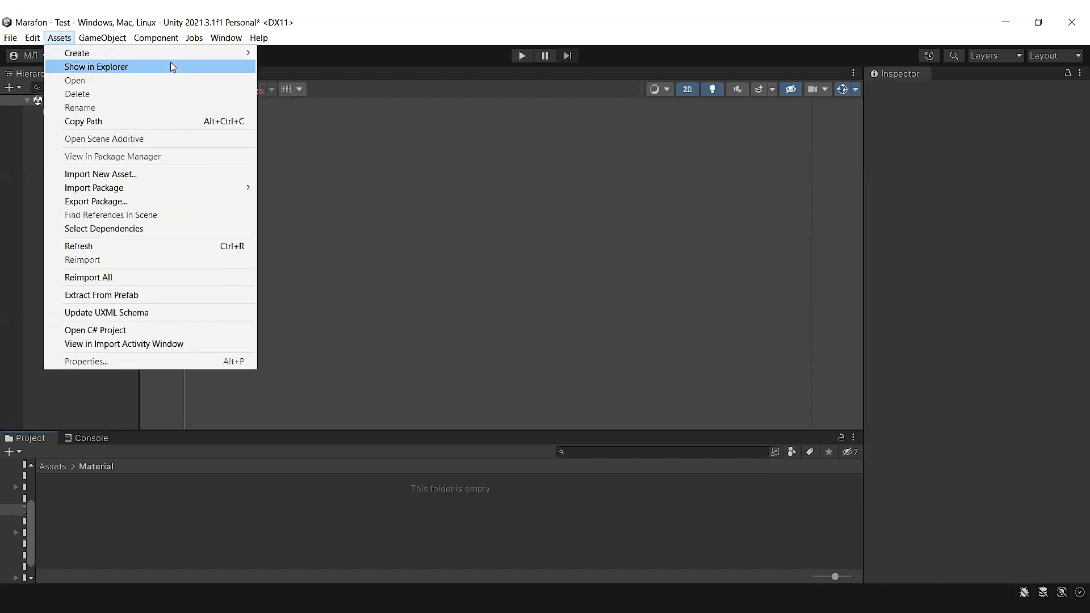
pyautogui.moveTo(177, 60)
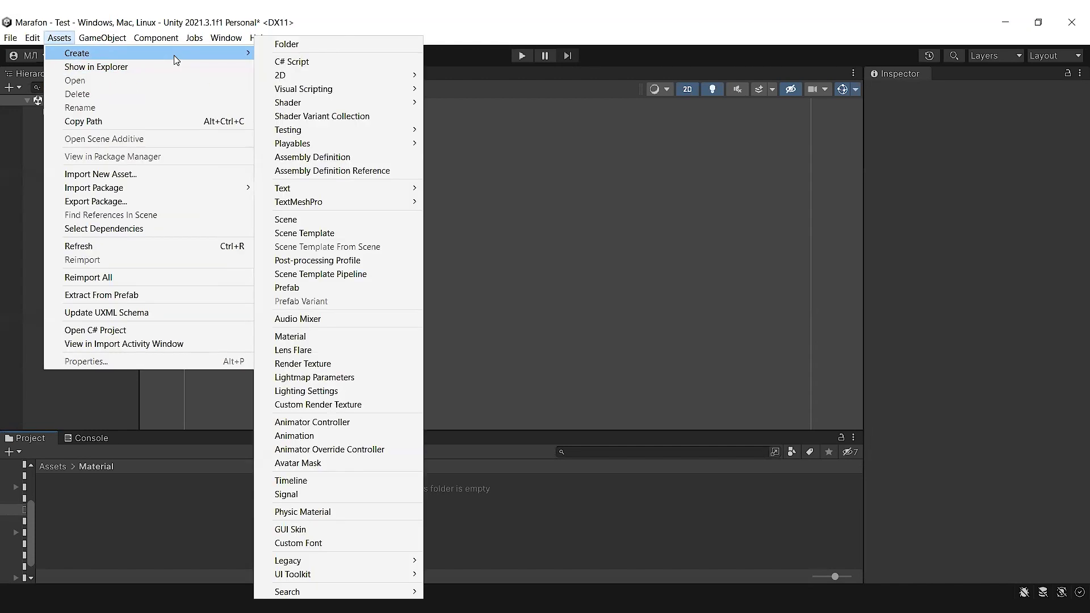
pyautogui.moveTo(301, 77)
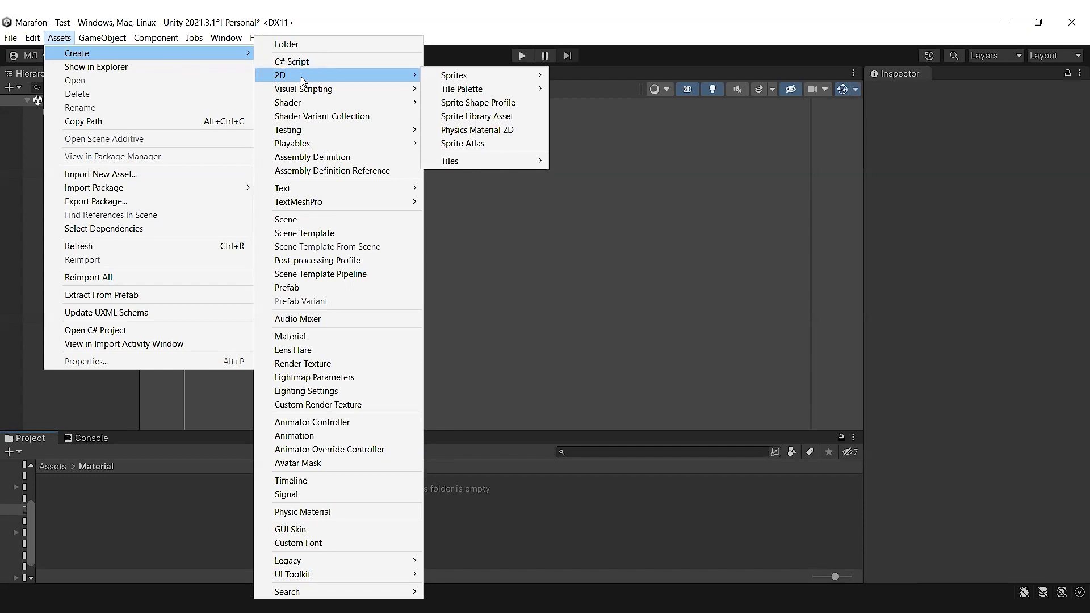
pyautogui.moveTo(494, 72)
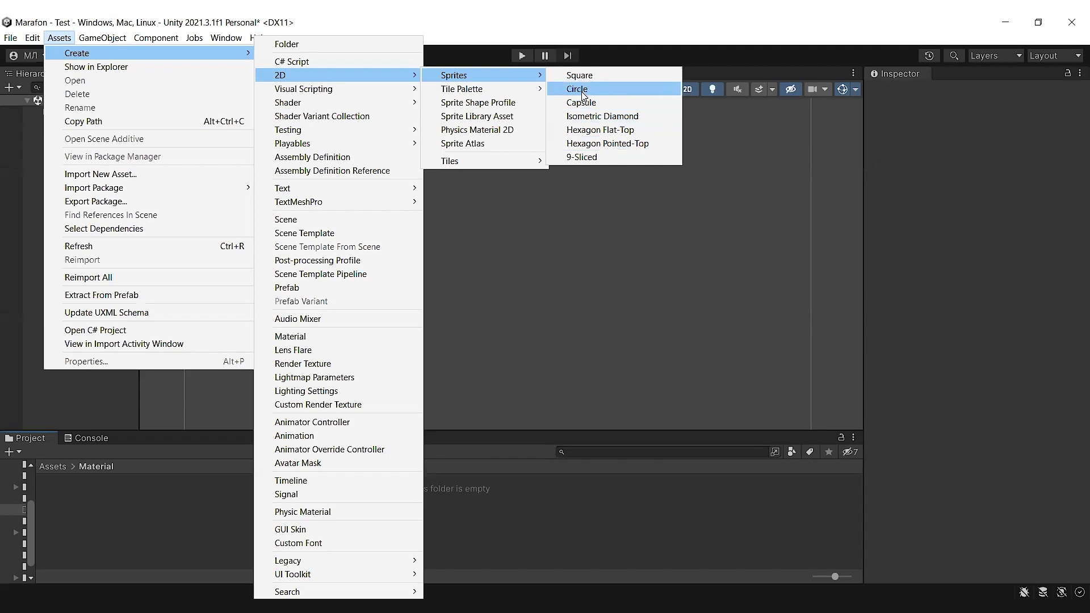
pyautogui.click(589, 110)
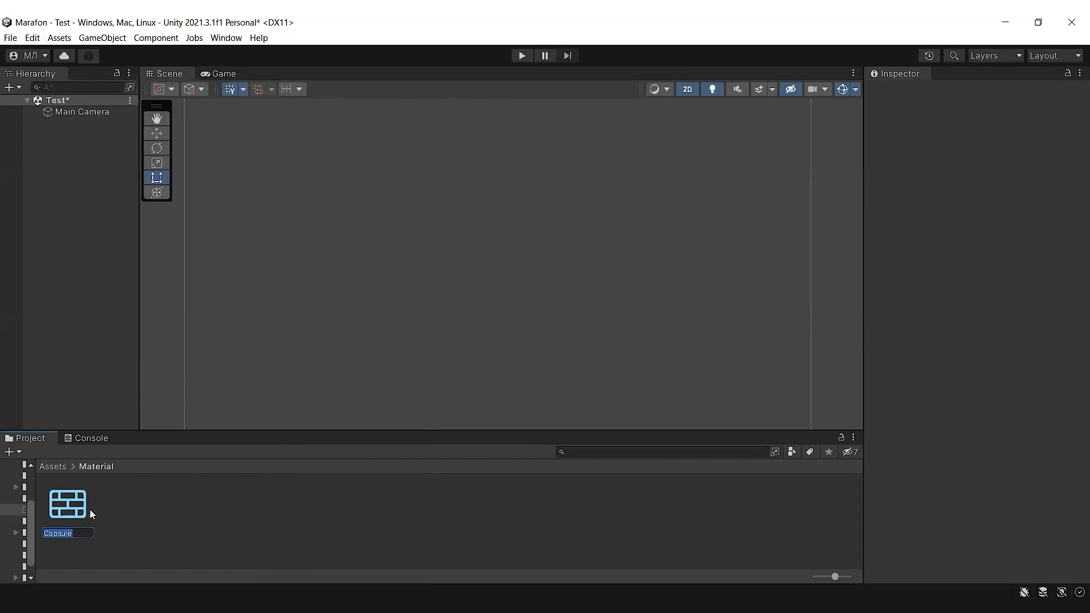
# Keep the name Capsule and place it near the camera frame's top-left, at X -11.98, Y 8.66
pyautogui.press('Return')
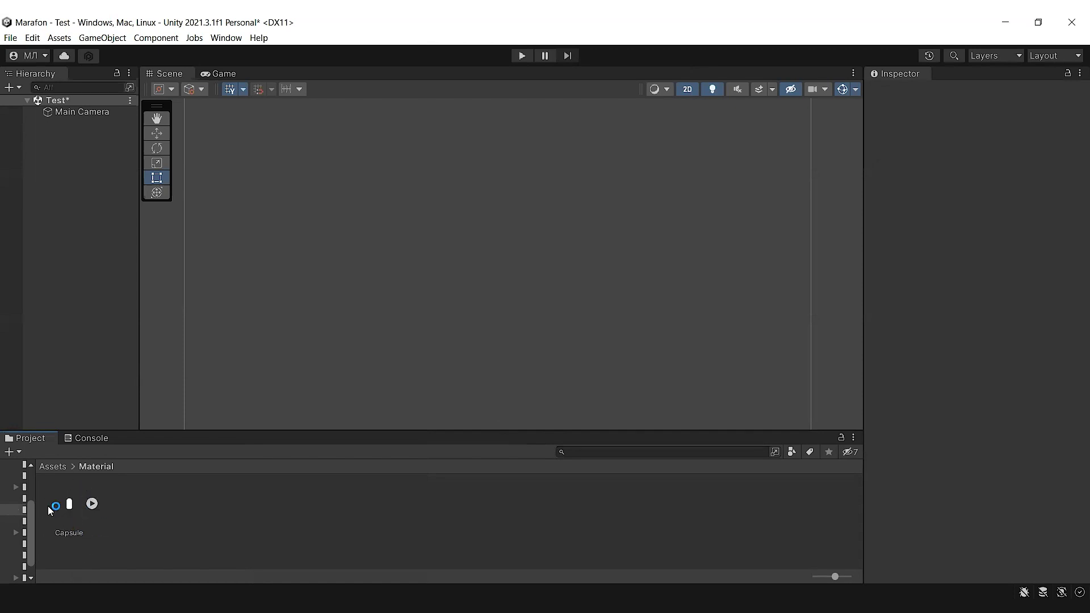
pyautogui.scroll(-1, 405, 262)
pyautogui.scroll(-1, 405, 261)
pyautogui.scroll(-1, 405, 262)
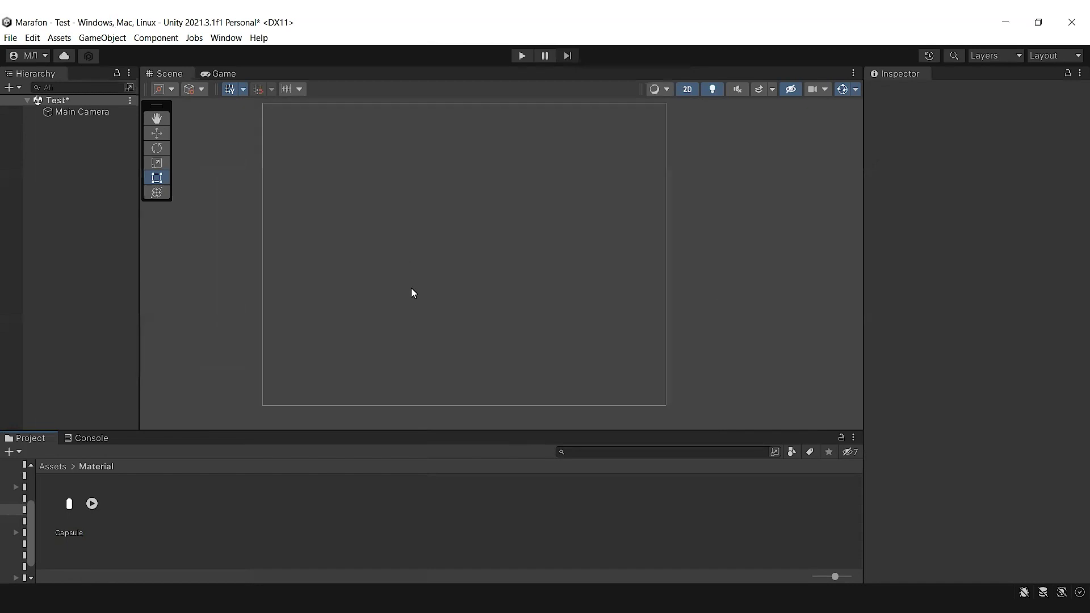
pyautogui.click(345, 318)
pyautogui.moveTo(70, 514); pyautogui.dragTo(459, 238)
pyautogui.moveTo(459, 238)
pyautogui.mouseDown()
pyautogui.moveTo(465, 262)
pyautogui.moveTo(363, 175)
pyautogui.moveTo(305, 147)
pyautogui.mouseUp()
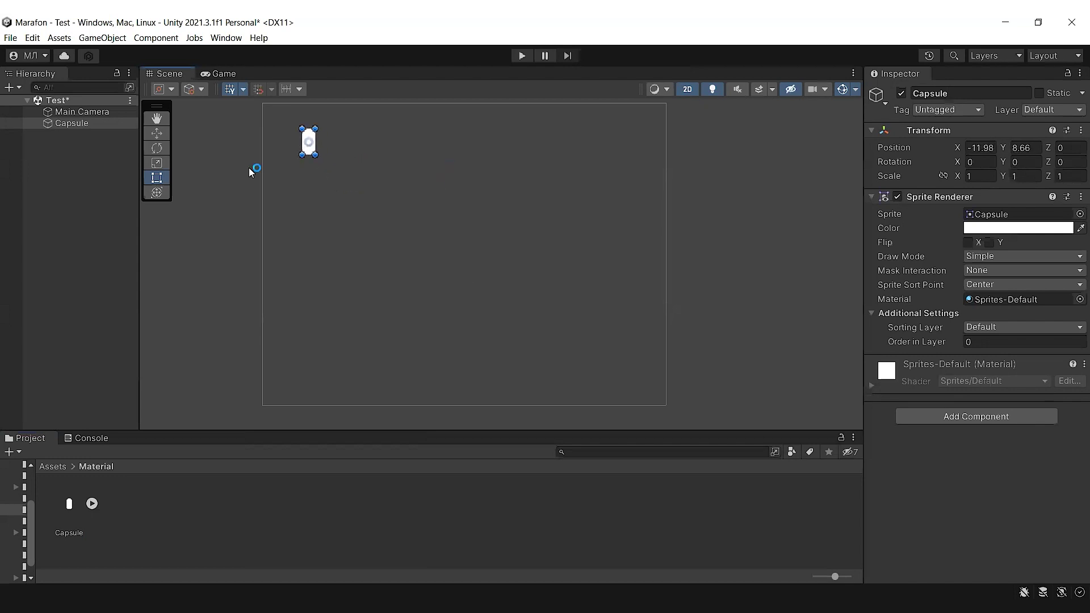
# Add an Isometric Diamond sprite via GameObject > 2D Object > Sprites
pyautogui.click(106, 38)
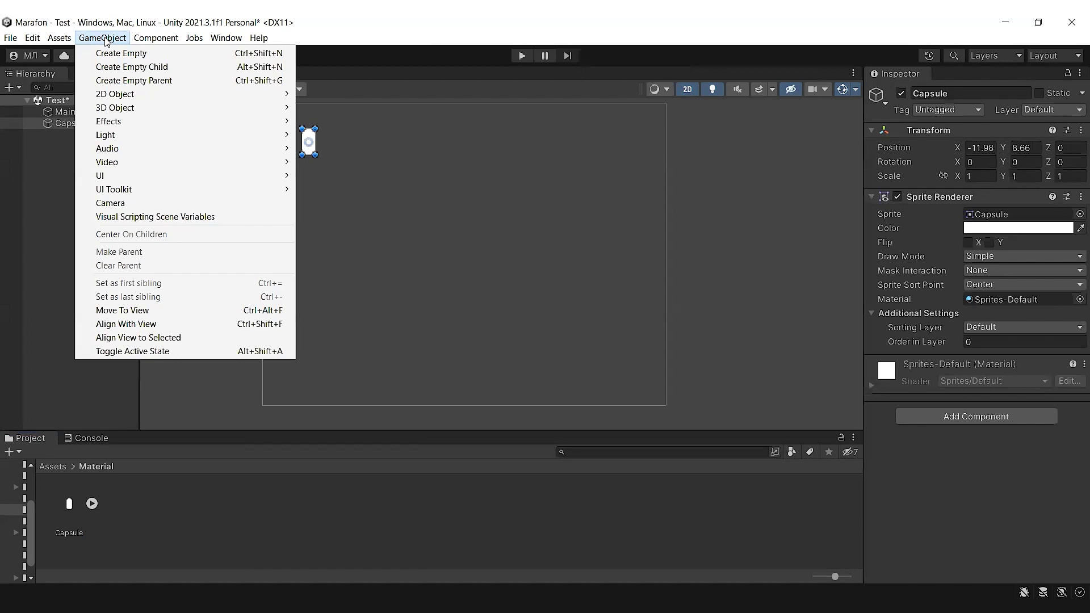
pyautogui.click(106, 42)
pyautogui.click(106, 40)
pyautogui.moveTo(253, 93)
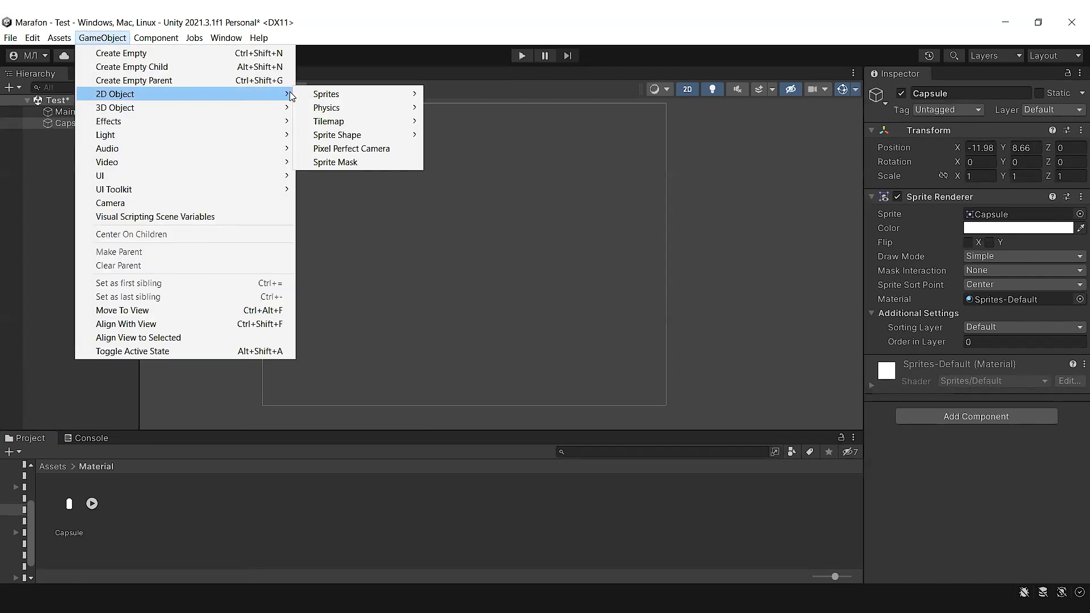
pyautogui.moveTo(410, 95)
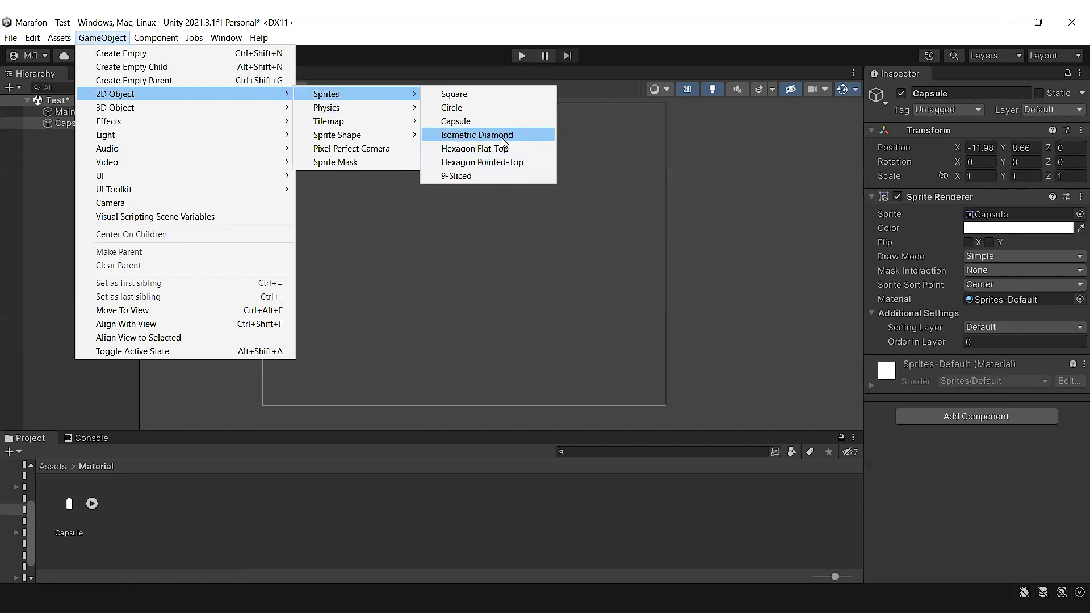
pyautogui.click(502, 140)
# Raise the diamond level with the capsule, to about X -2.13, Y 8.2
pyautogui.click(293, 196)
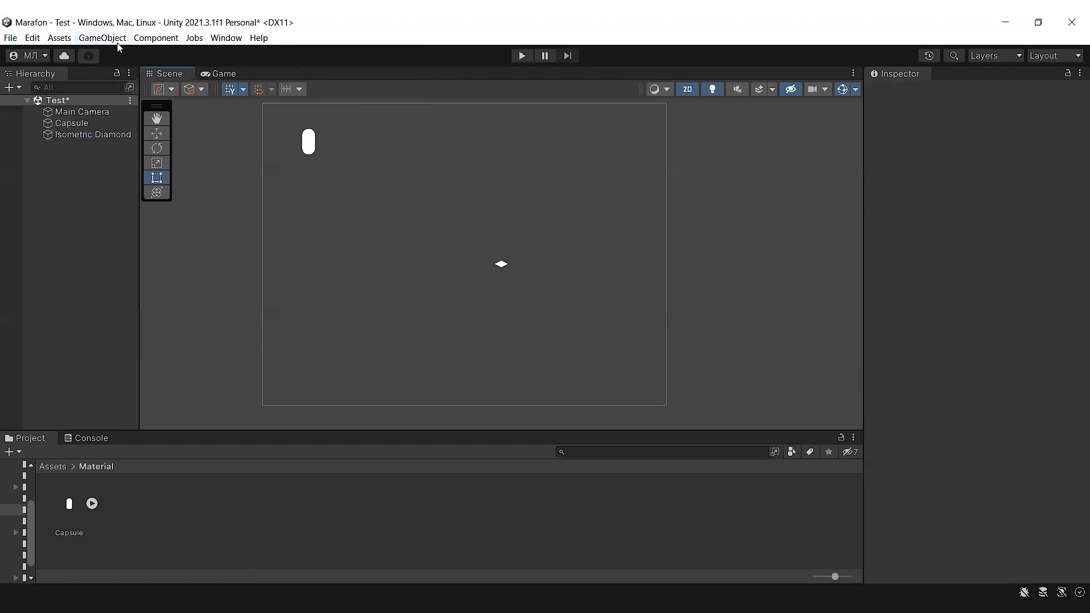
pyautogui.click(502, 265)
pyautogui.moveTo(500, 267)
pyautogui.mouseDown()
pyautogui.moveTo(497, 222)
pyautogui.moveTo(443, 213)
pyautogui.mouseUp()
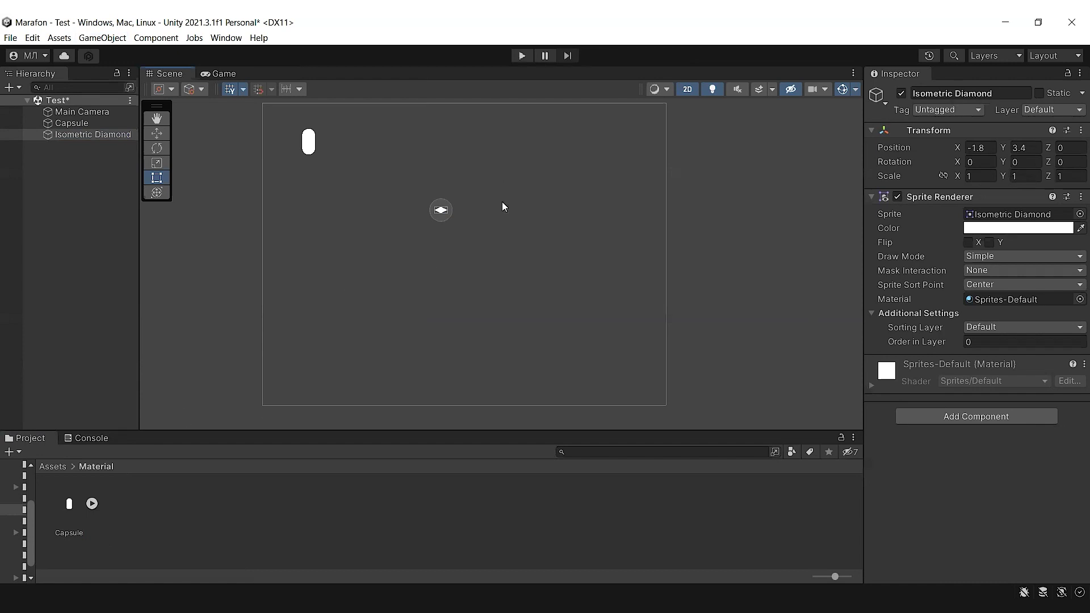
pyautogui.moveTo(447, 211); pyautogui.dragTo(442, 149)
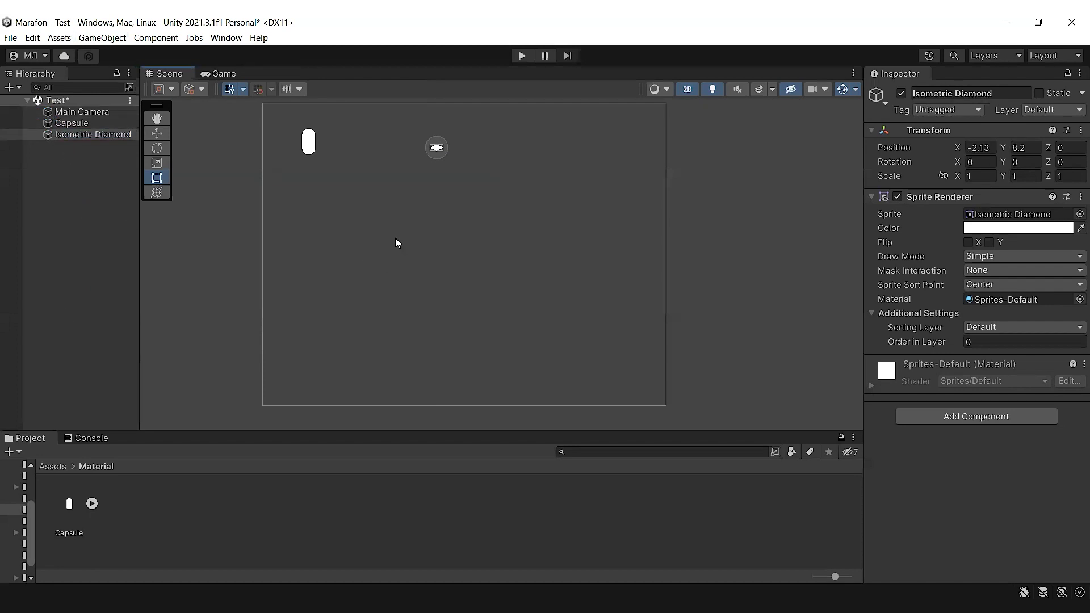
# Frame the Capsule, Isometric Diamond and Main Camera in the Scene view, ending with Main Camera selected
pyautogui.doubleClick(64, 122)
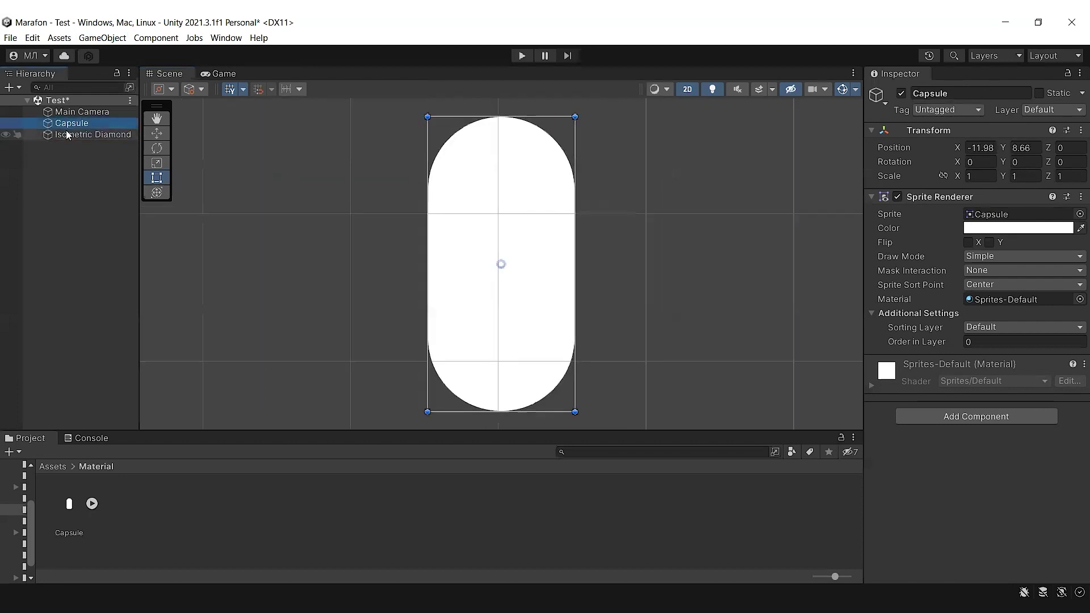
pyautogui.doubleClick(65, 131)
pyautogui.click(59, 123)
pyautogui.doubleClick(86, 119)
pyautogui.click(92, 112)
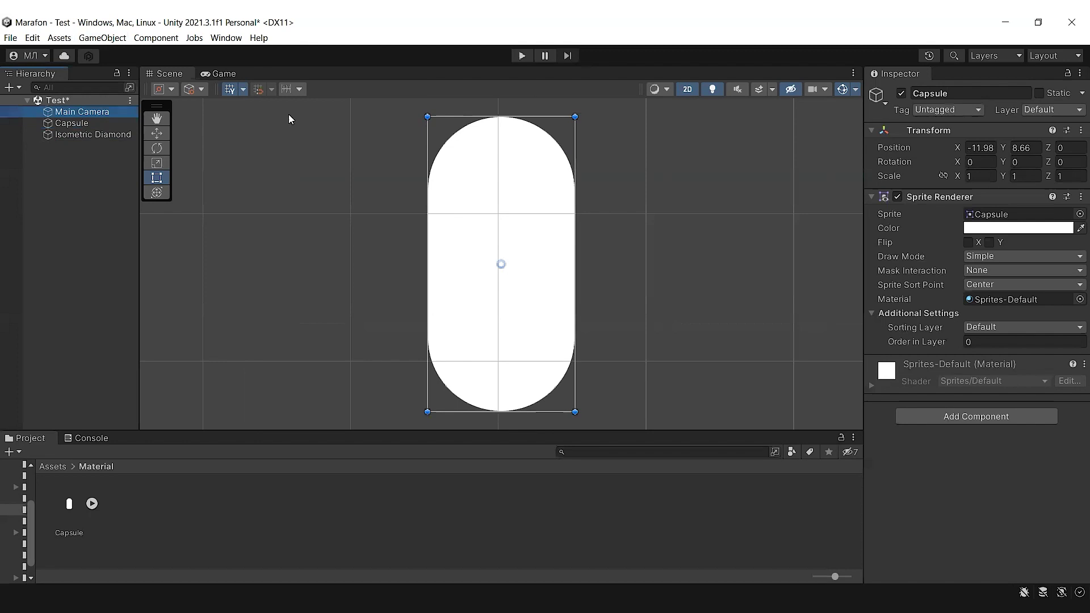
pyautogui.press('f')
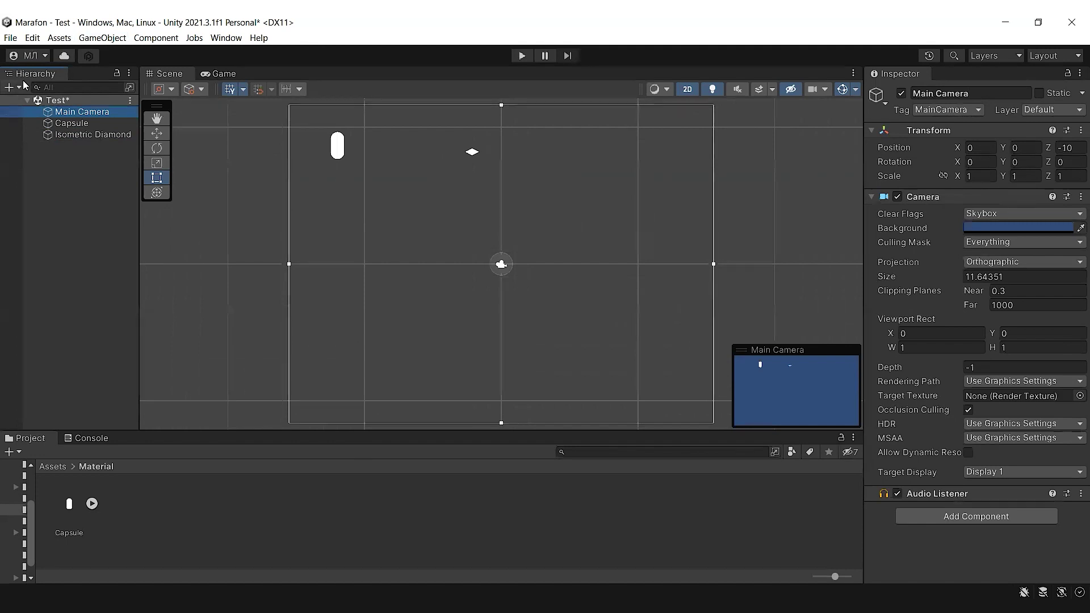
# Add a Circle sprite from the Hierarchy's 2D Object > Sprites menu
pyautogui.click(15, 88)
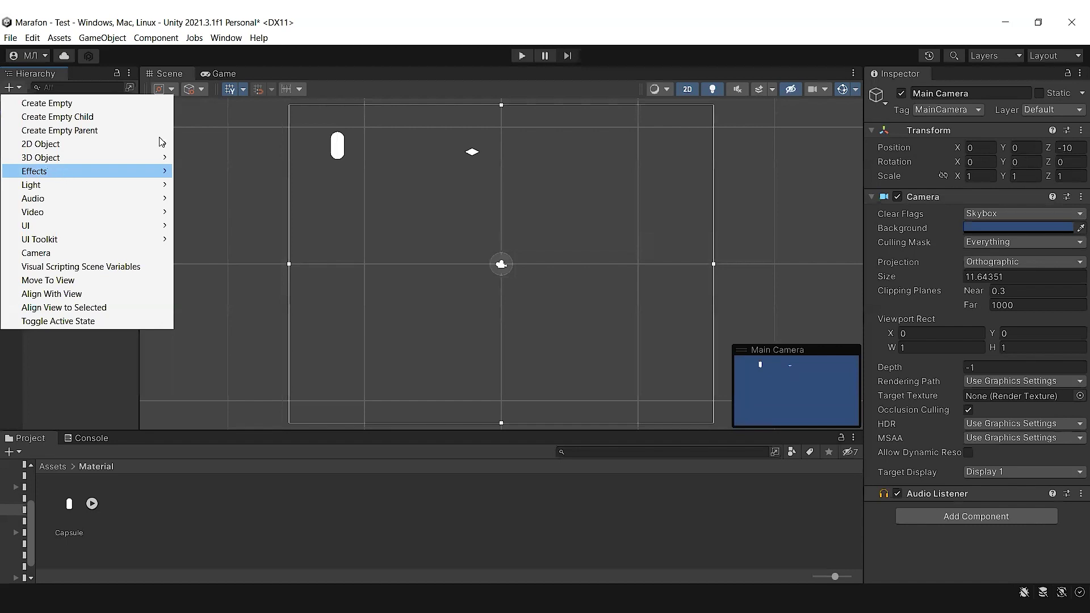
pyautogui.moveTo(156, 148)
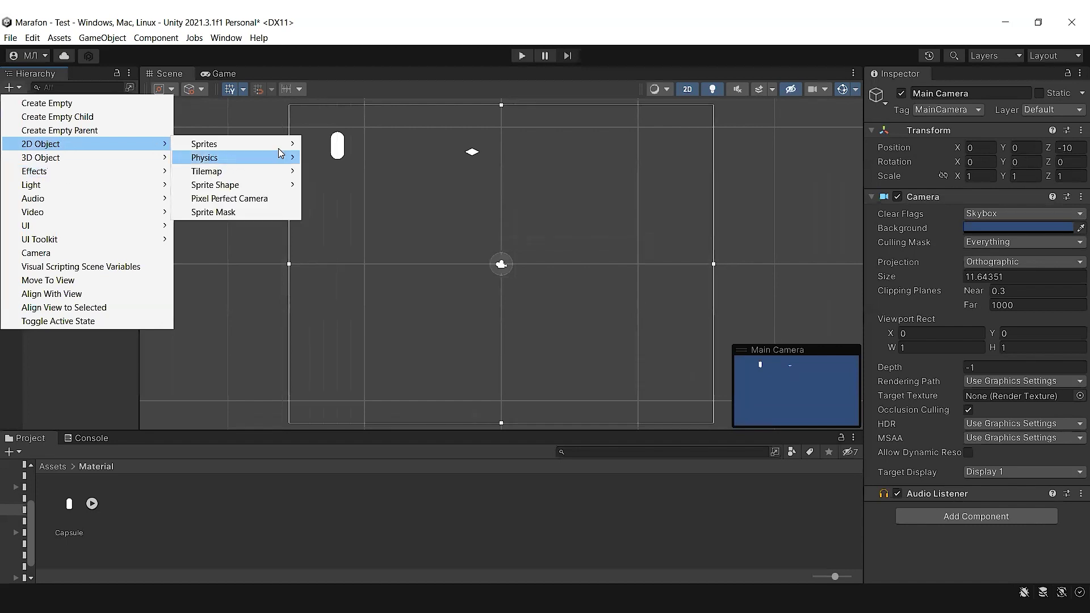
pyautogui.moveTo(278, 146)
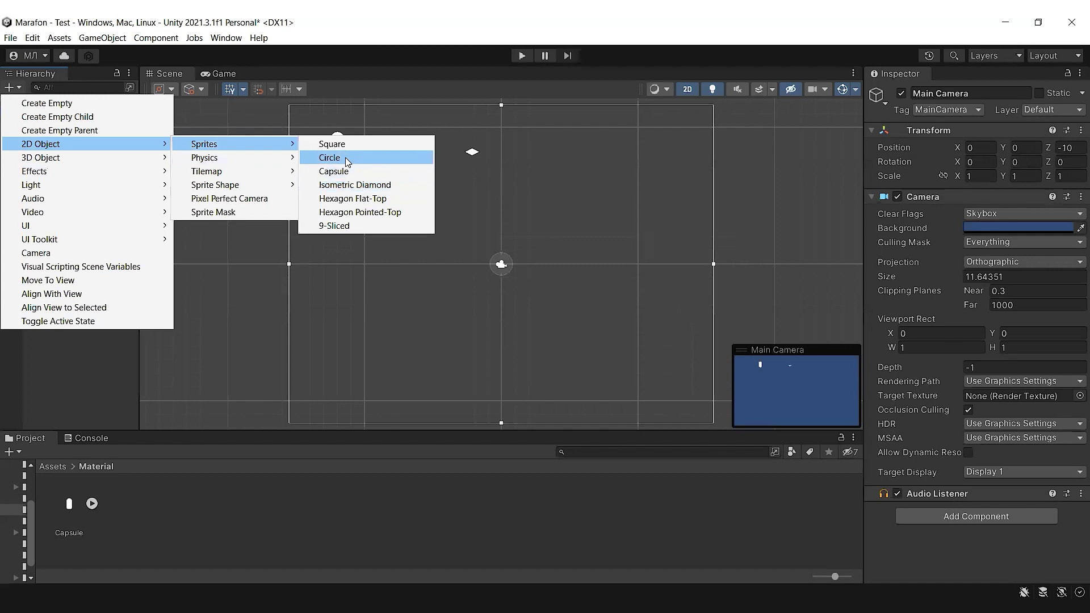
pyautogui.click(345, 157)
# Move the circle to the frame's upper right and enlarge it to about 5.62 by 5.57
pyautogui.moveTo(512, 225); pyautogui.dragTo(559, 157)
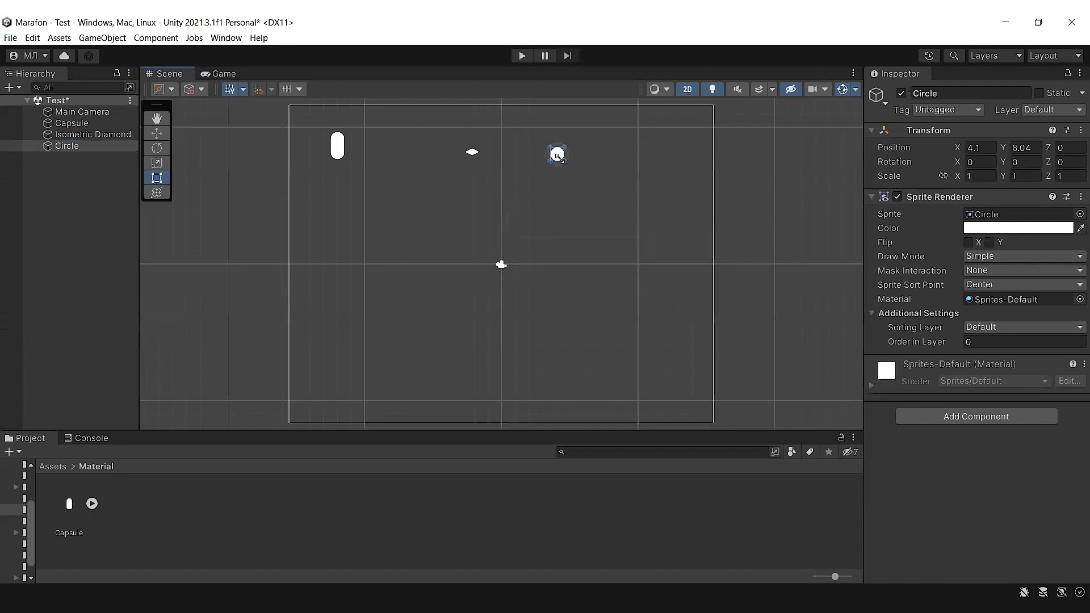
pyautogui.moveTo(562, 161); pyautogui.dragTo(627, 224)
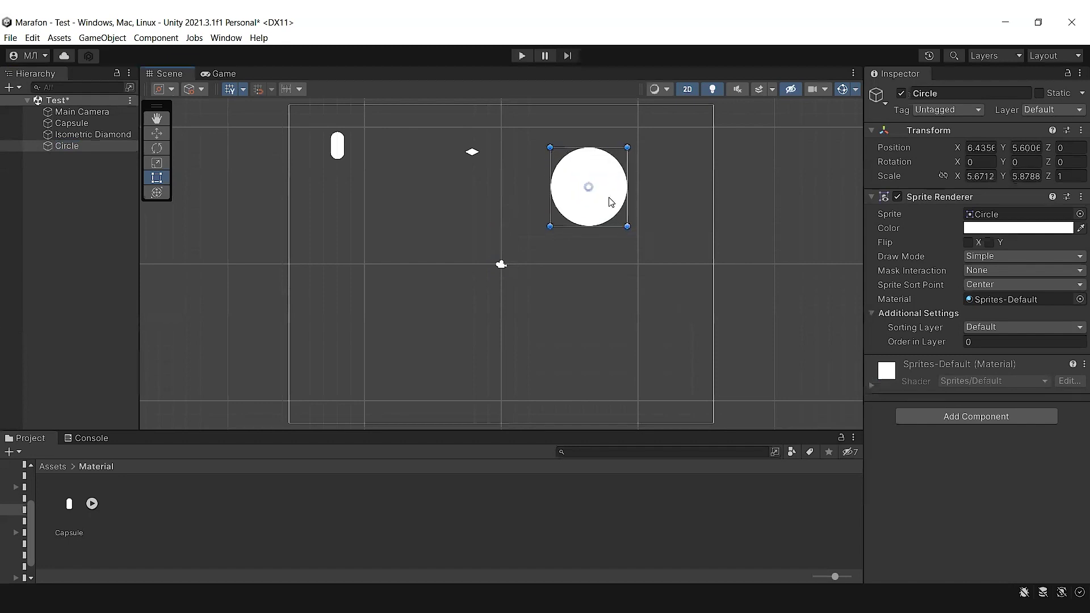
pyautogui.moveTo(596, 171)
pyautogui.mouseDown()
pyautogui.moveTo(597, 148)
pyautogui.moveTo(605, 183)
pyautogui.mouseUp()
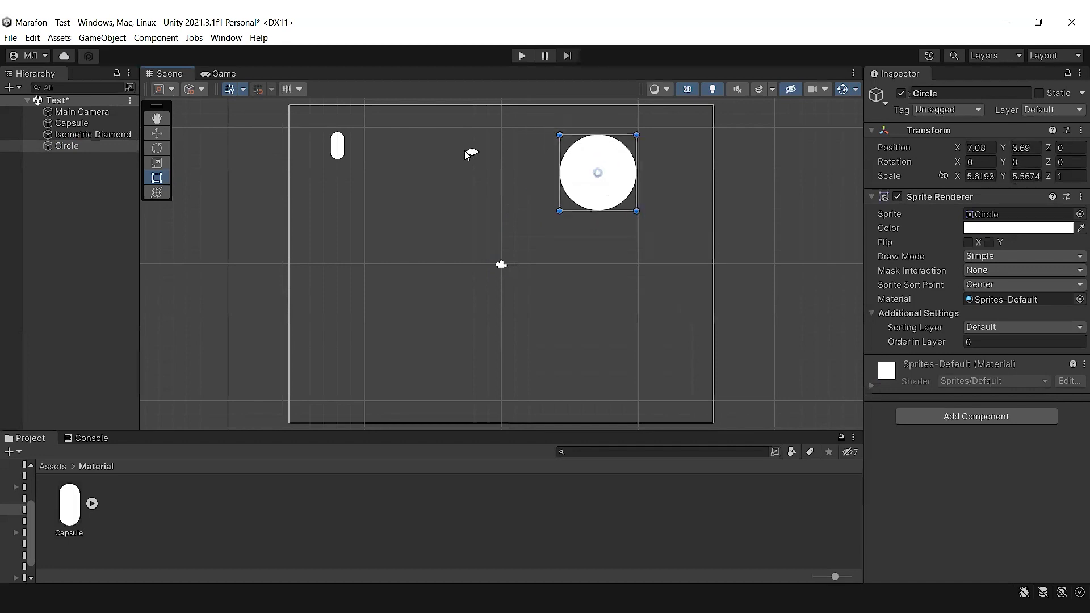
pyautogui.click(476, 153)
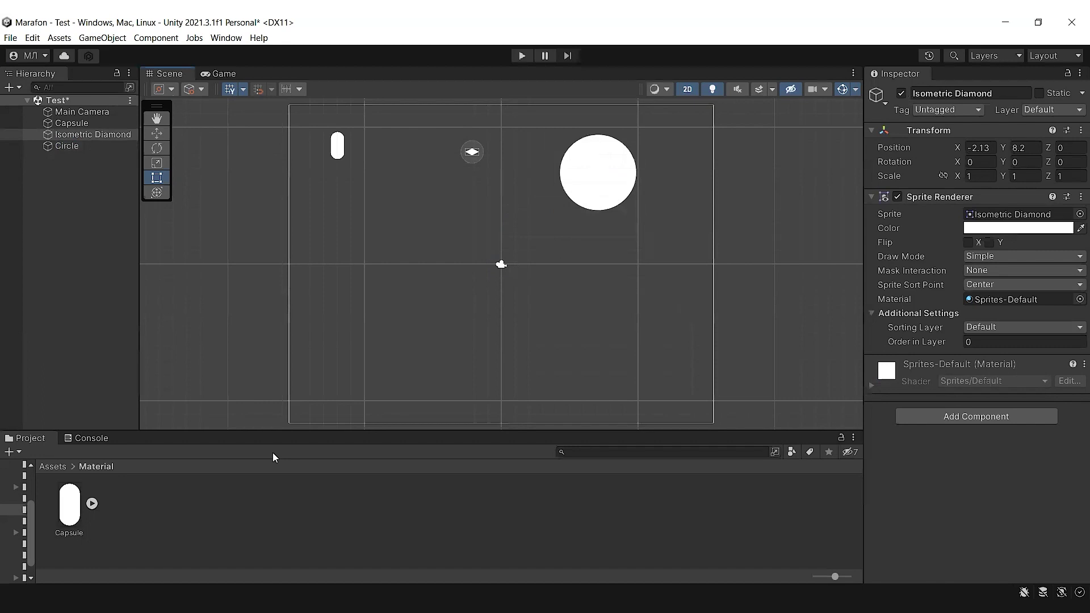
pyautogui.moveTo(312, 430)
pyautogui.mouseDown()
pyautogui.moveTo(321, 363)
pyautogui.moveTo(327, 397)
pyautogui.mouseUp()
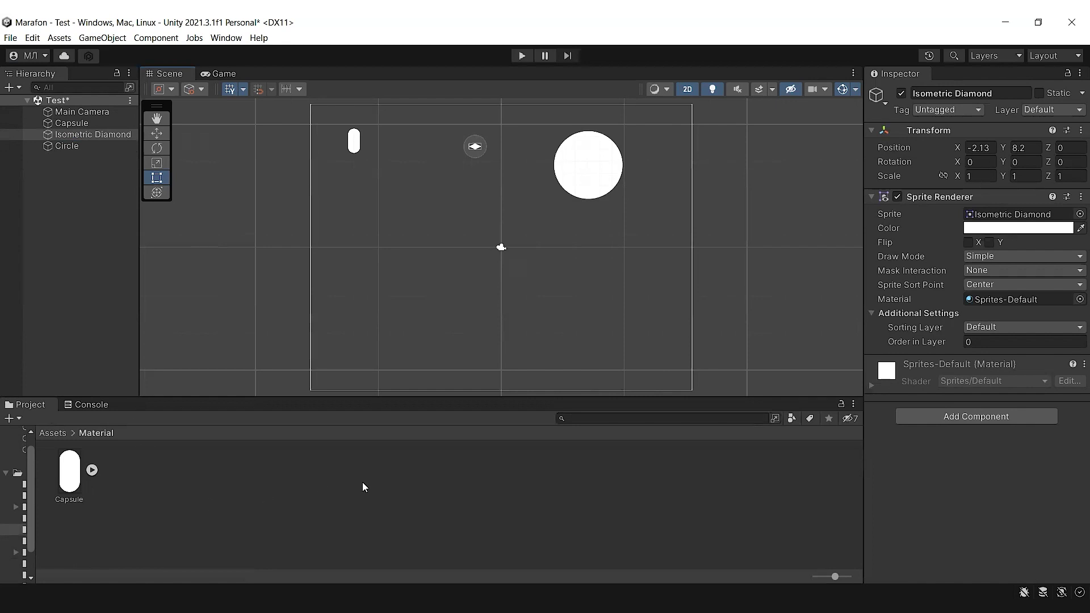
# Add a Hexagon Flat-Top sprite asset to the Material folder via Create > 2D > Sprites
pyautogui.rightClick(223, 492)
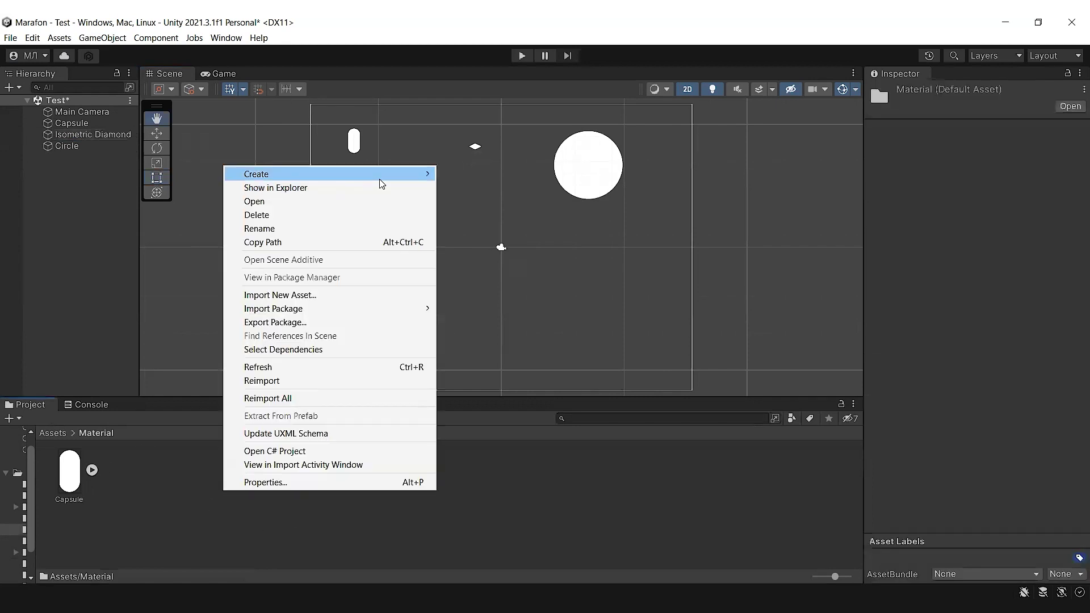
pyautogui.moveTo(379, 179)
pyautogui.moveTo(596, 80)
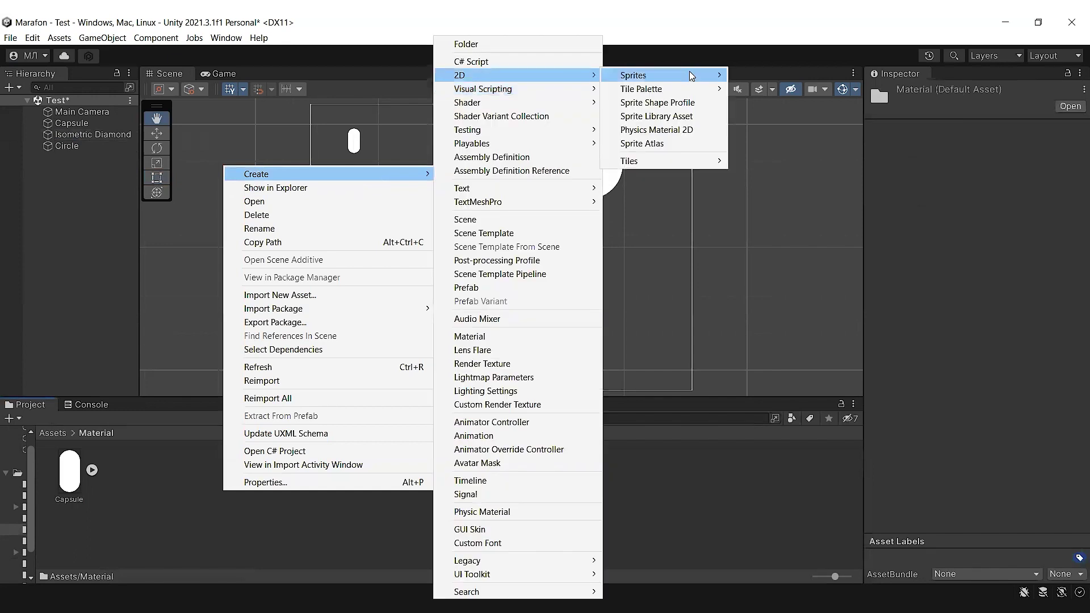
pyautogui.moveTo(691, 75)
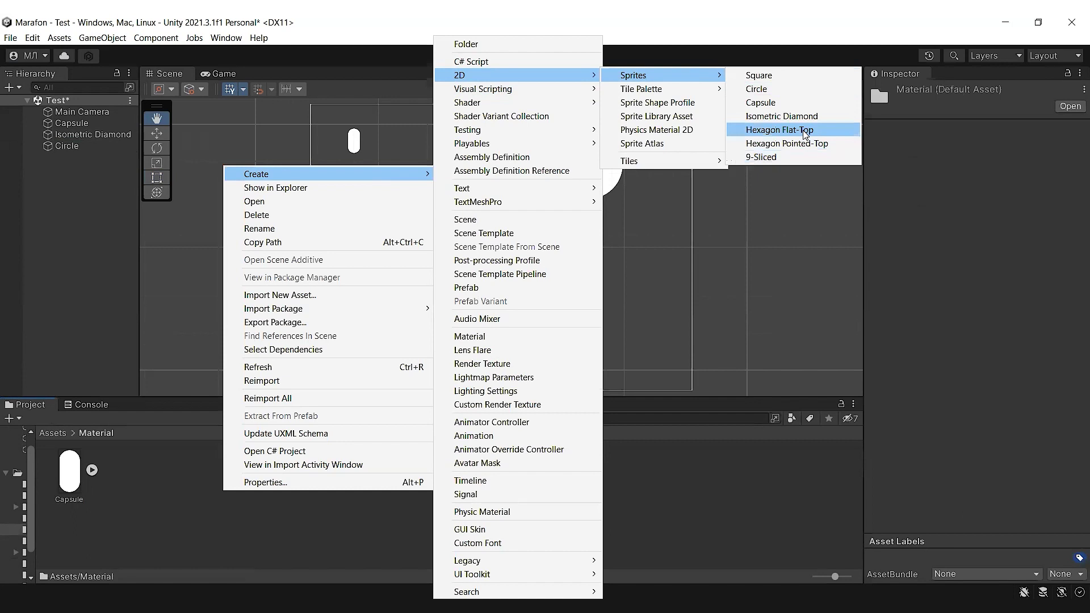
pyautogui.click(805, 134)
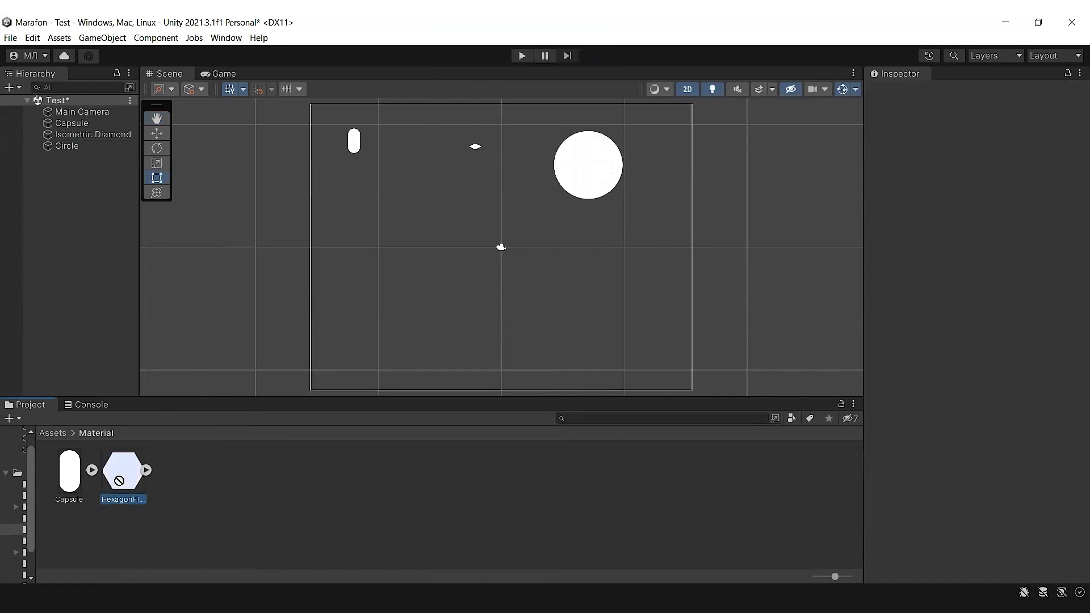
# Drop the HexagonFlat-Top asset into the scene below the capsule, about 5.27 by 5.05 scale
pyautogui.moveTo(120, 481); pyautogui.dragTo(120, 475)
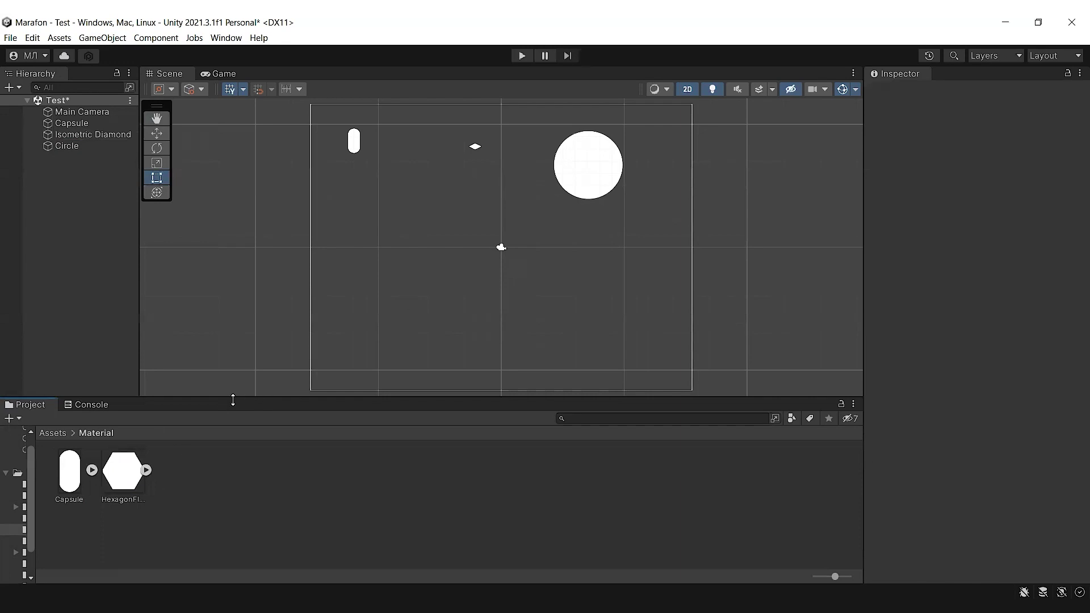
pyautogui.moveTo(112, 479)
pyautogui.mouseDown()
pyautogui.moveTo(321, 239)
pyautogui.moveTo(436, 222)
pyautogui.moveTo(402, 226)
pyautogui.moveTo(458, 272)
pyautogui.moveTo(395, 222)
pyautogui.mouseUp()
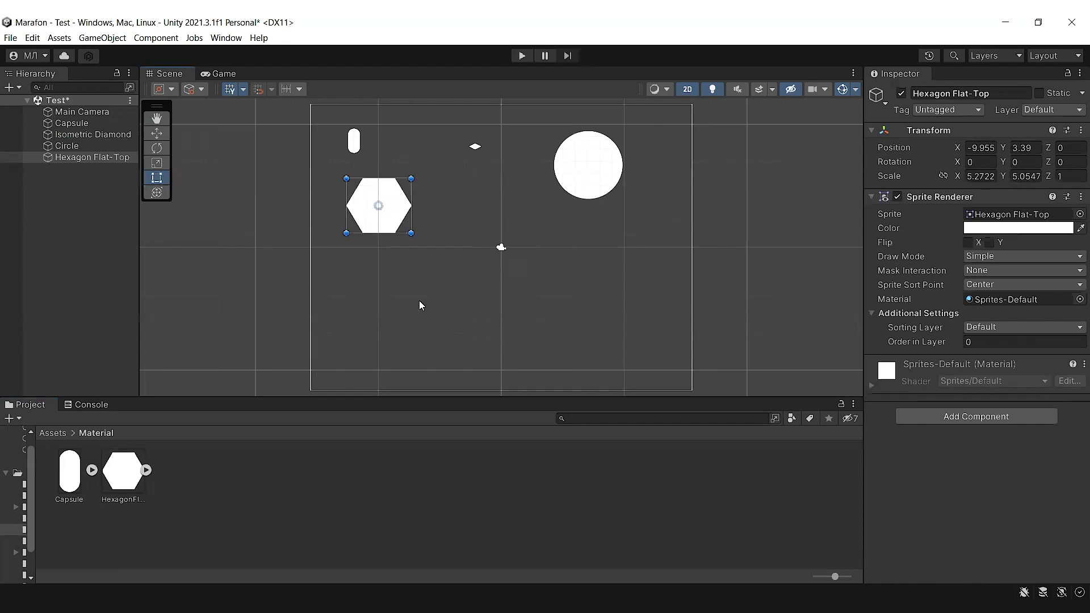
pyautogui.click(331, 285)
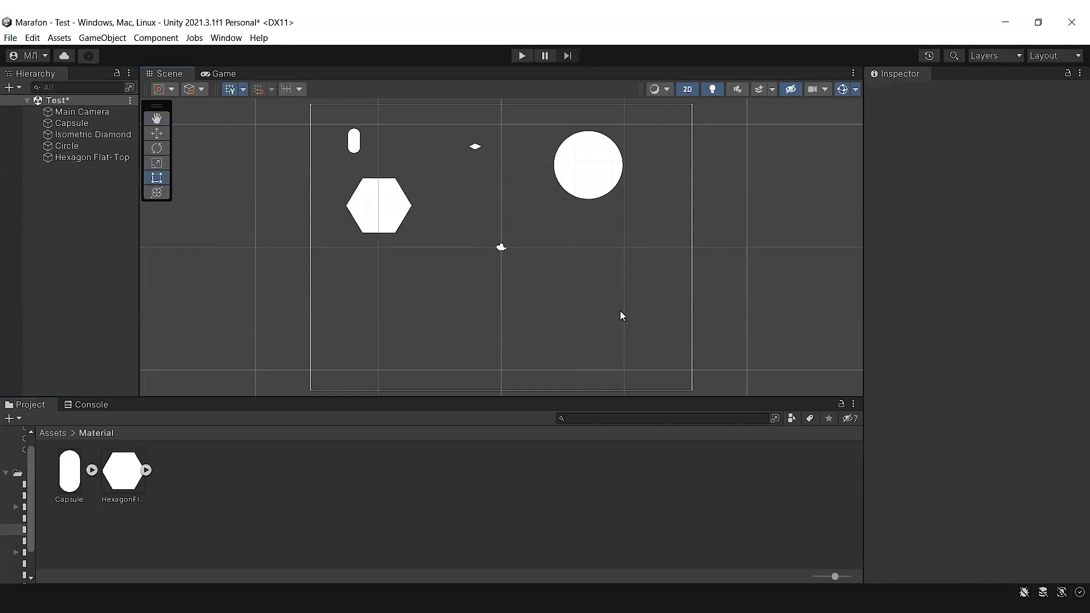